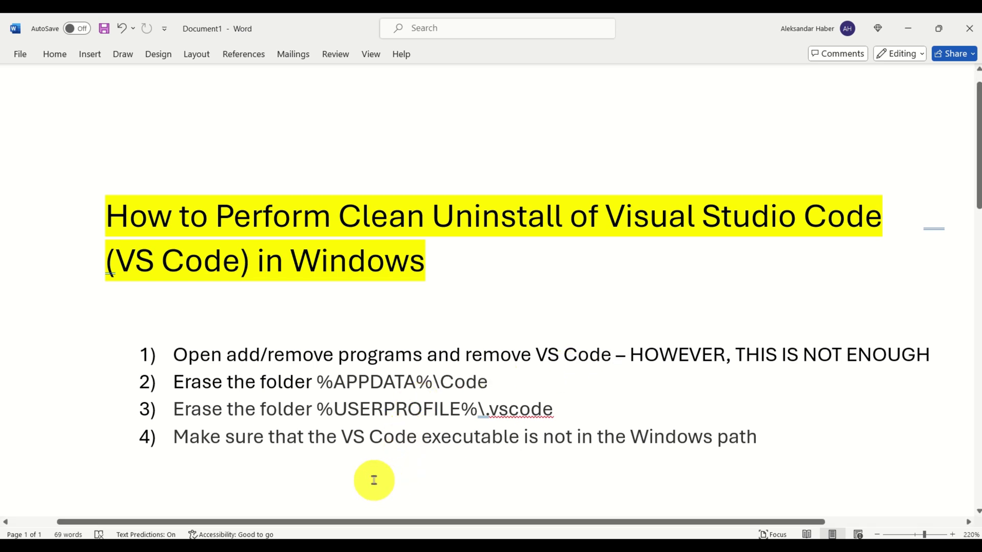
# - Reach the user Path variable's edit list through System Properties' Environment Variables
pyautogui.press('super')
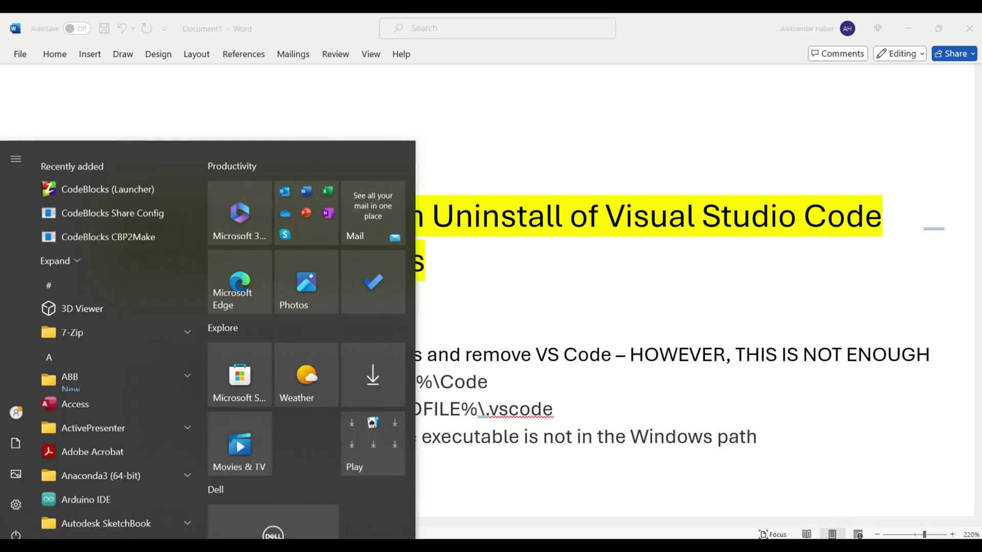
pyautogui.write('envi')
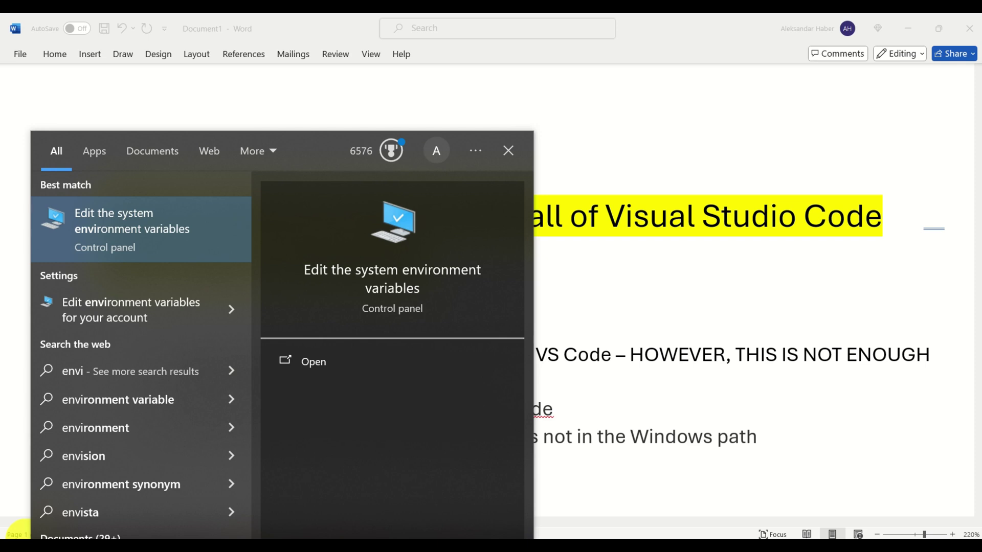
pyautogui.click(154, 222)
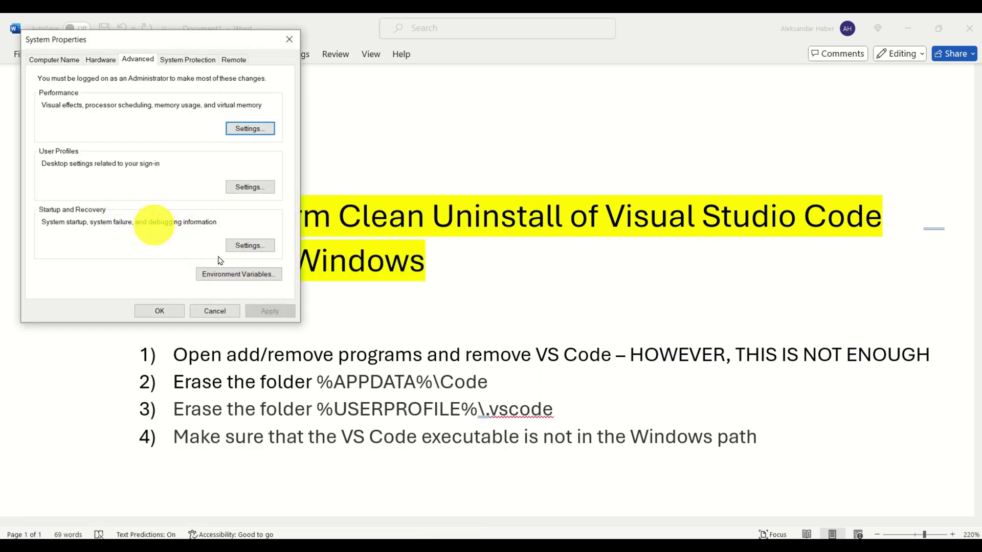
pyautogui.moveTo(194, 40); pyautogui.dragTo(295, 79)
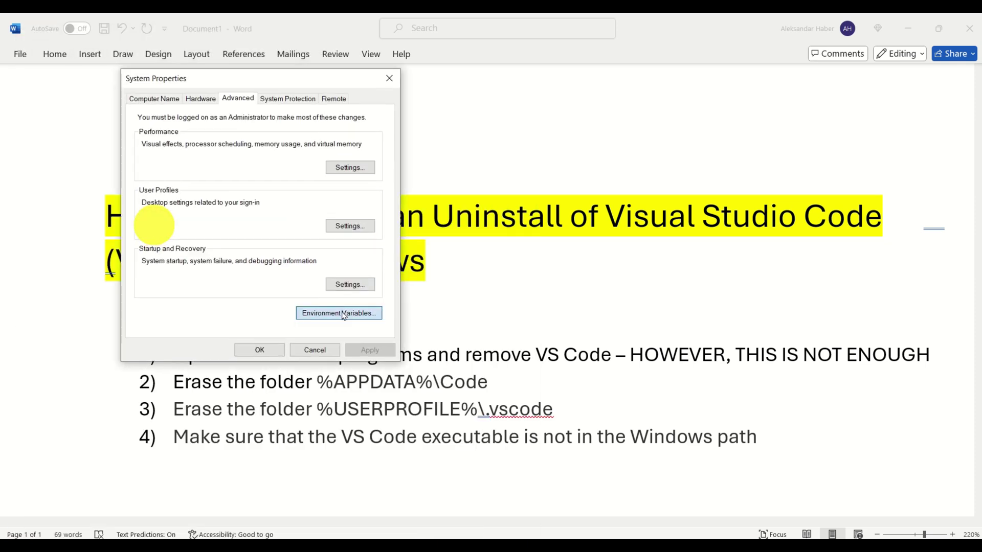
pyautogui.click(339, 313)
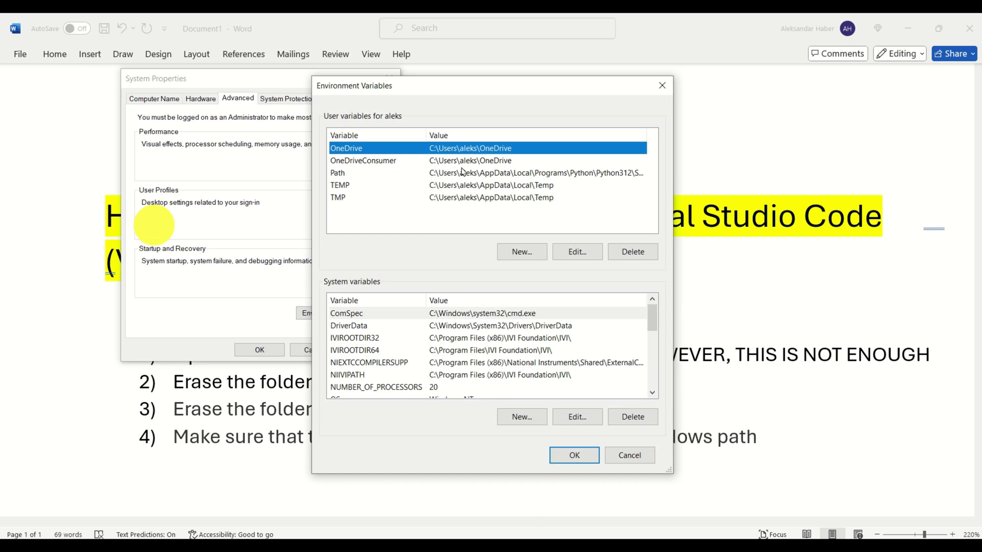
pyautogui.click(434, 173)
pyautogui.click(577, 251)
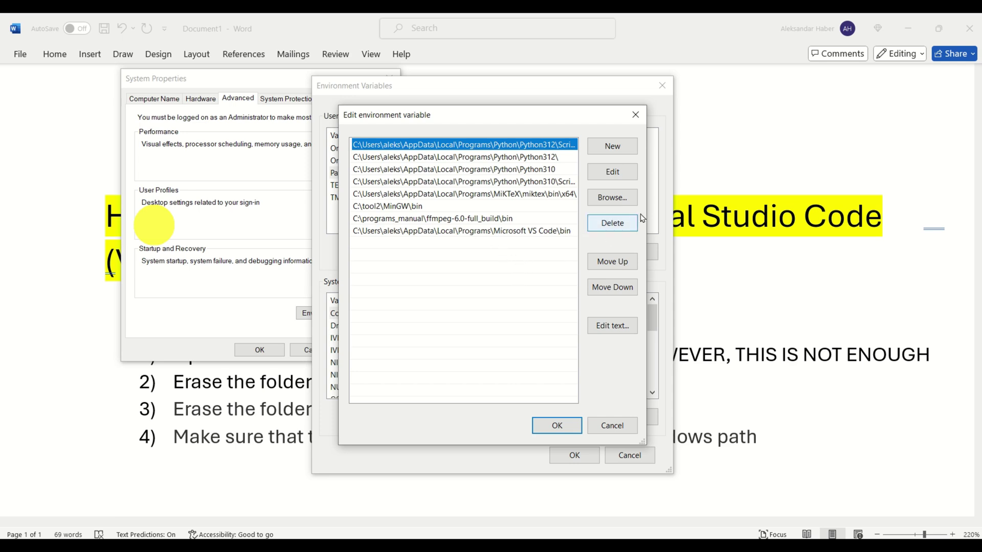
# - Inspect the Microsoft VS Code bin entry in the user Path without changing it
pyautogui.doubleClick(528, 234)
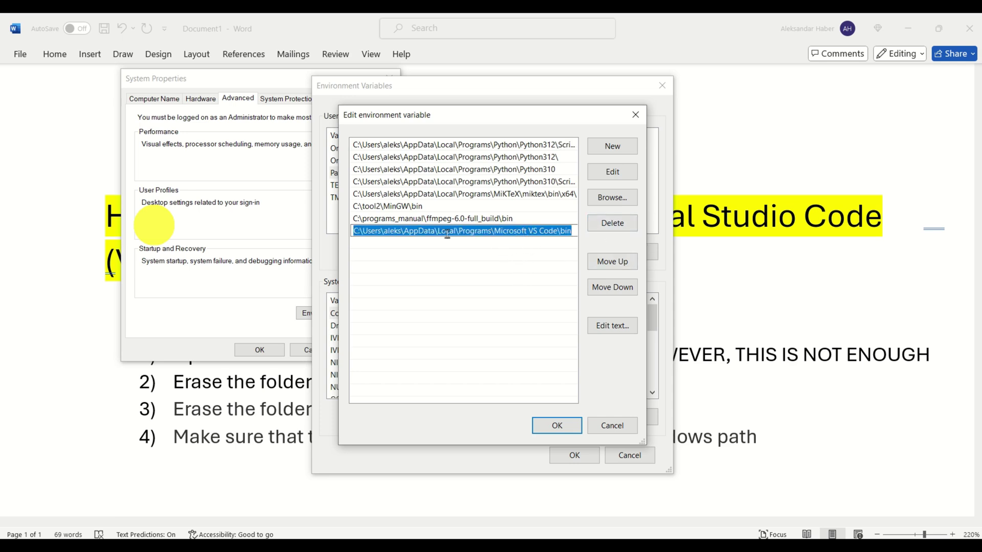
pyautogui.click(394, 231)
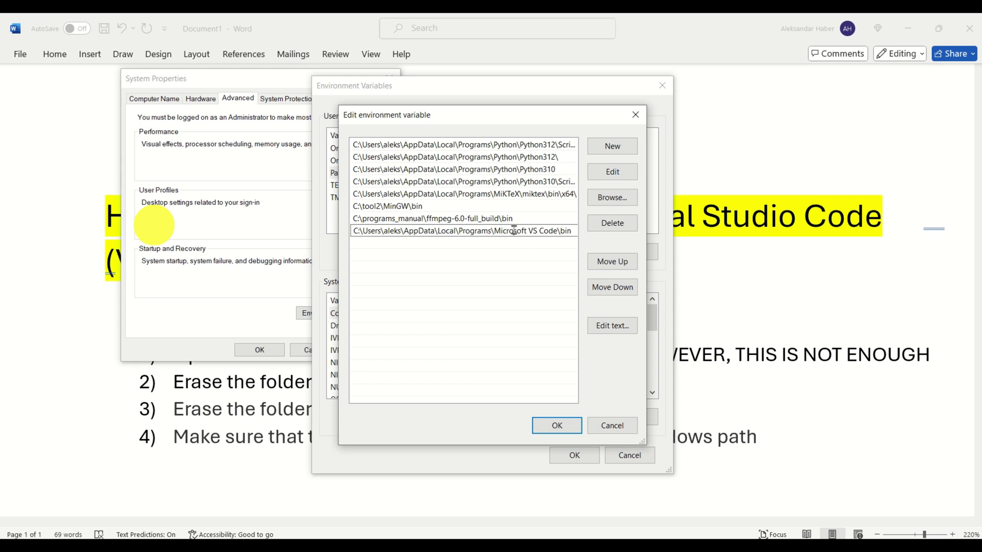
pyautogui.click(548, 232)
pyautogui.doubleClick(565, 233)
pyautogui.click(552, 232)
pyautogui.doubleClick(500, 232)
# - Close the Path editor, Environment Variables and System Properties, leaving Path unchanged
pyautogui.click(553, 427)
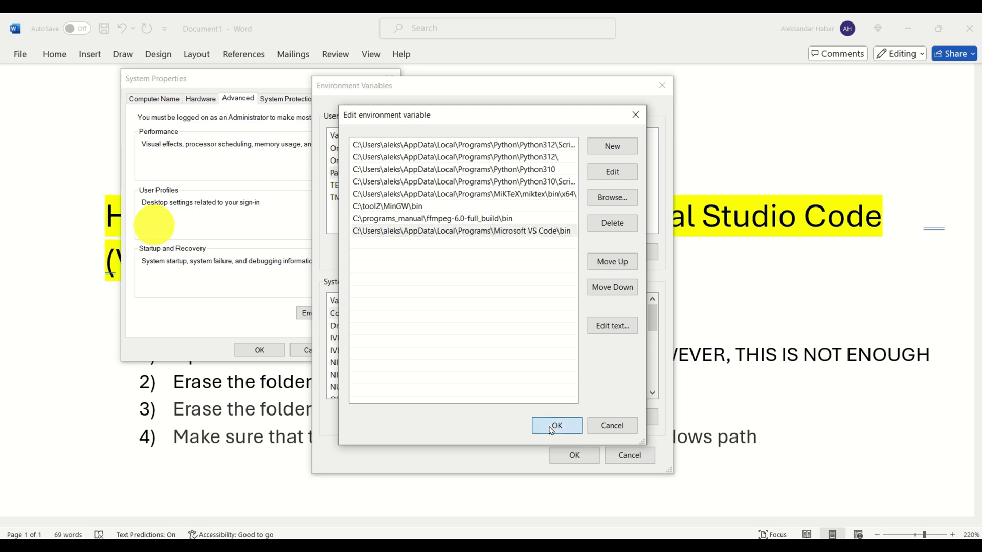
pyautogui.click(576, 457)
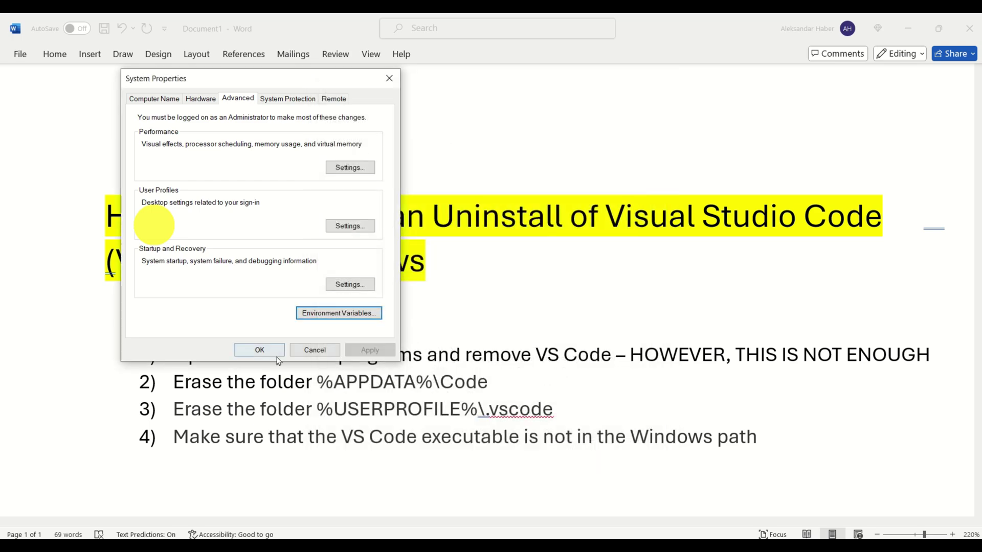
pyautogui.click(260, 350)
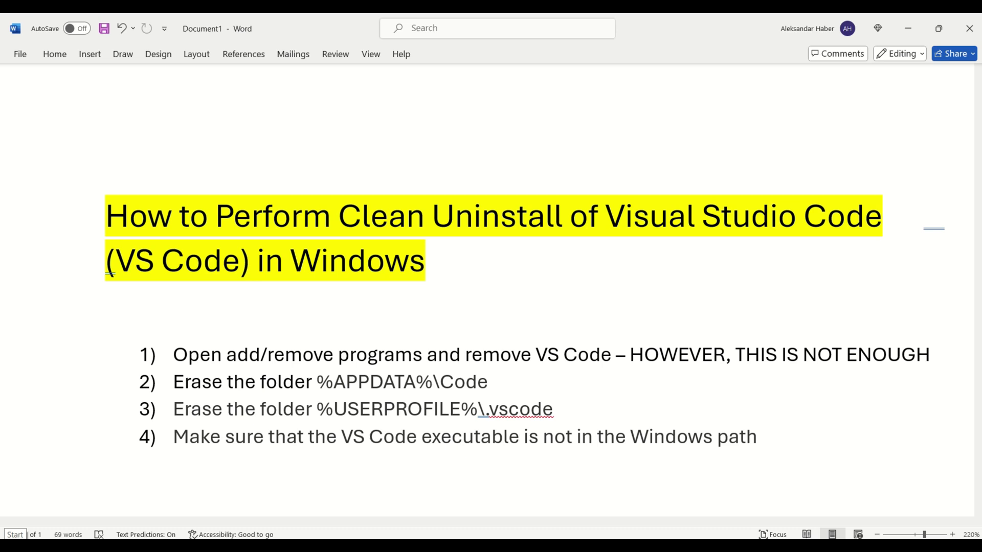
# - Bring up Add or remove programs in Settings and filter the installed apps list
pyautogui.click(16, 537)
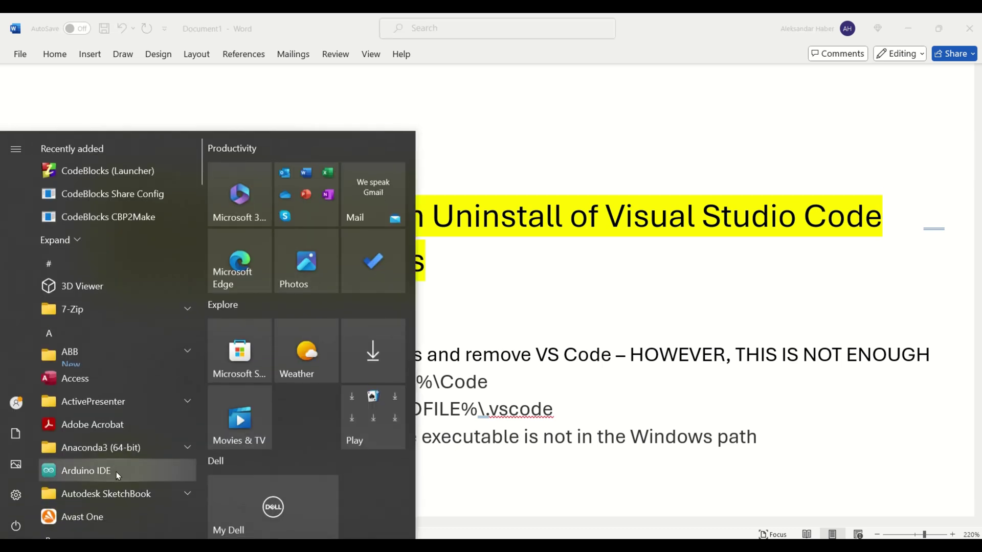
pyautogui.write('add')
pyautogui.click(171, 253)
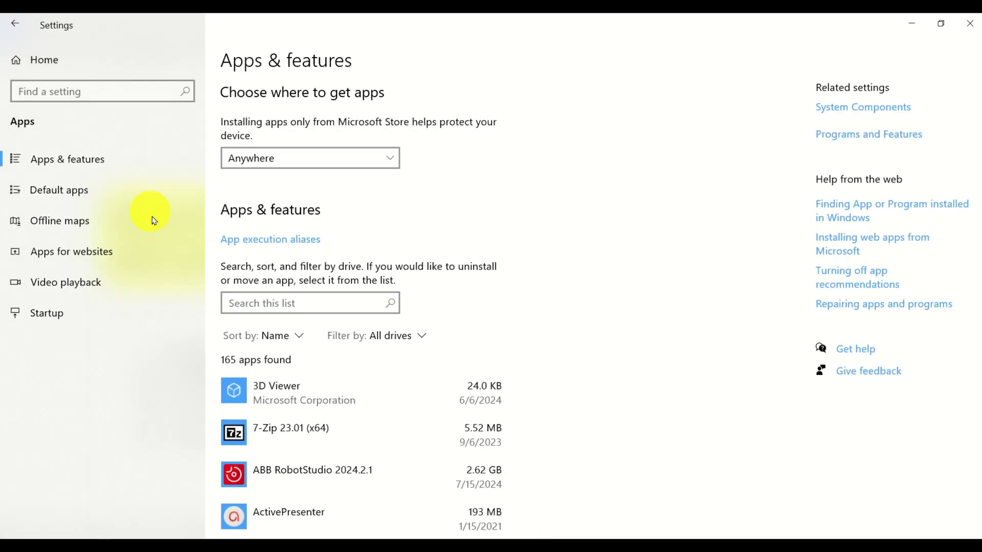
pyautogui.click(323, 301)
pyautogui.write('vs')
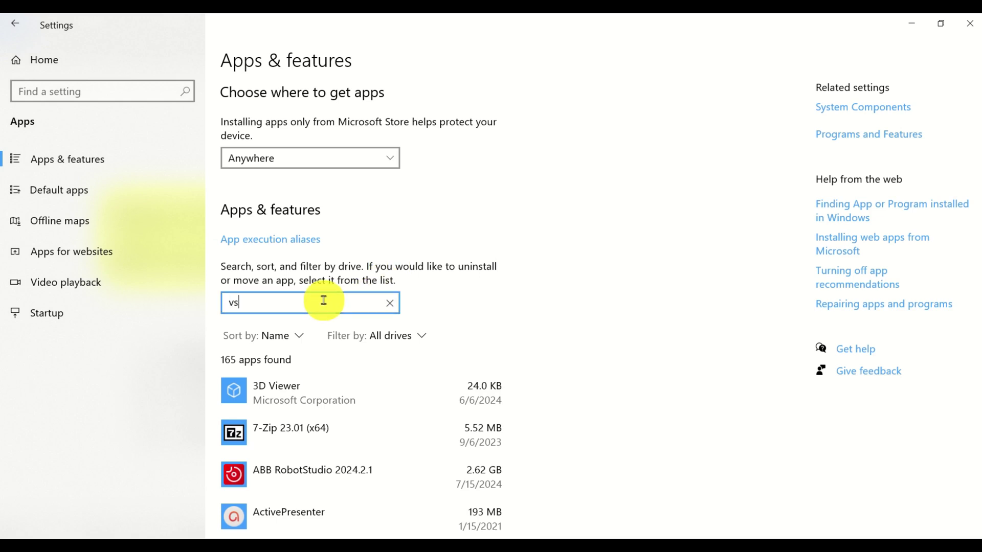
pyautogui.press('BackSpace')
pyautogui.press('BackSpace')
pyautogui.write('visual')
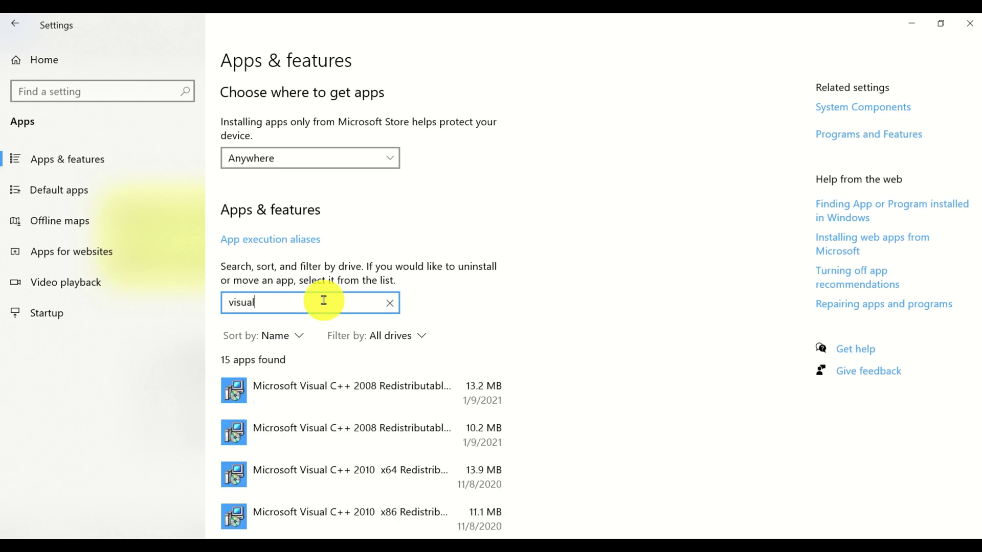
pyautogui.write(' studio c')
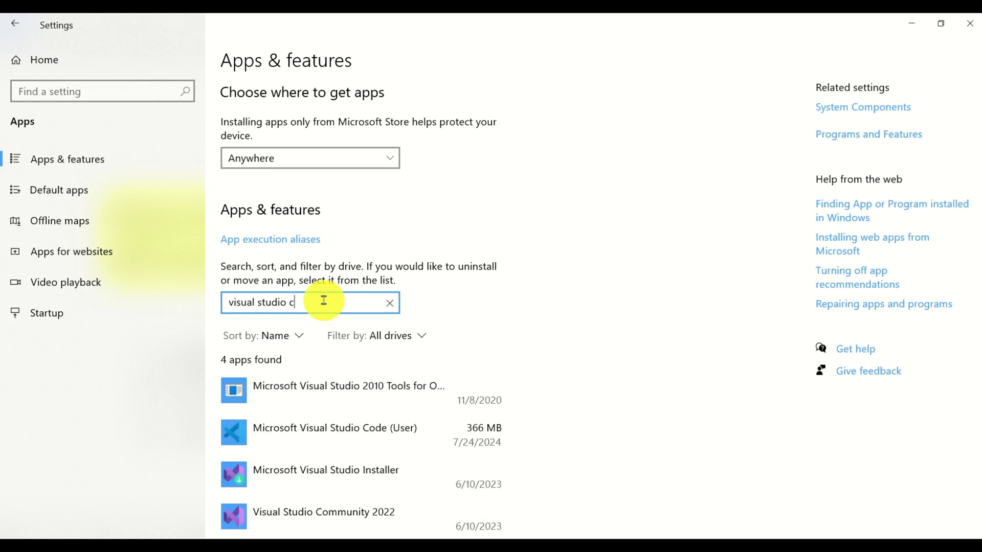
pyautogui.write('ode')
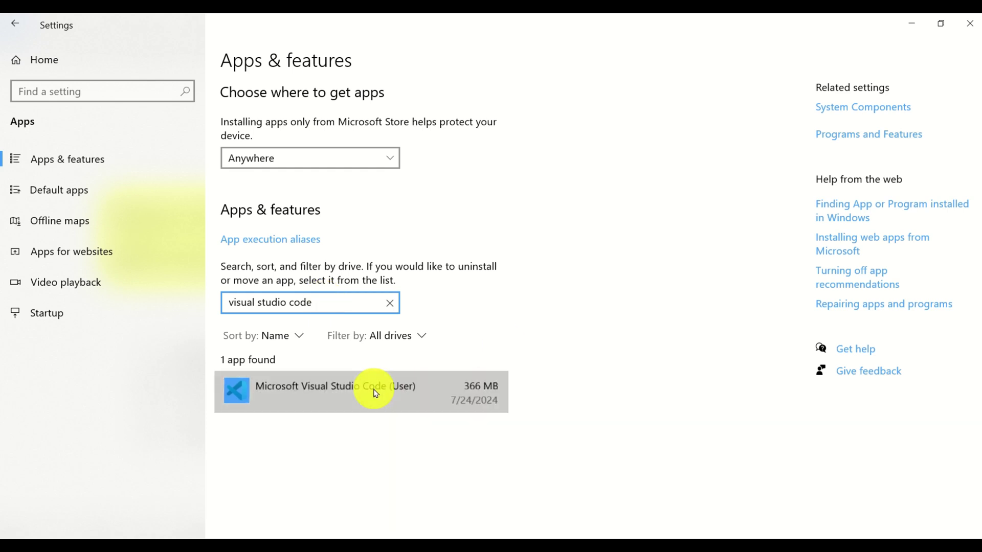
# - Uninstall Microsoft Visual Studio Code (User) completely and dismiss the success message
pyautogui.click(373, 391)
pyautogui.click(472, 453)
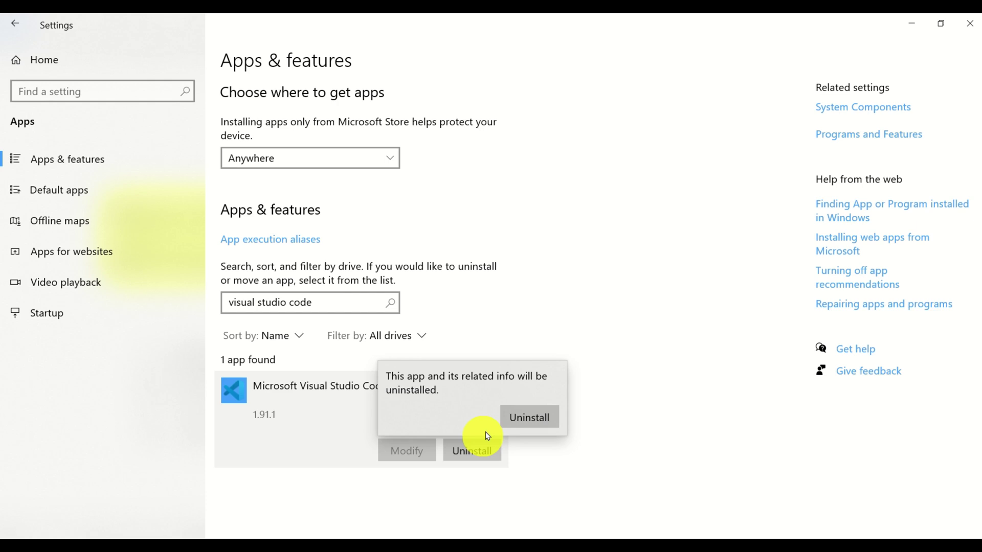
pyautogui.click(526, 424)
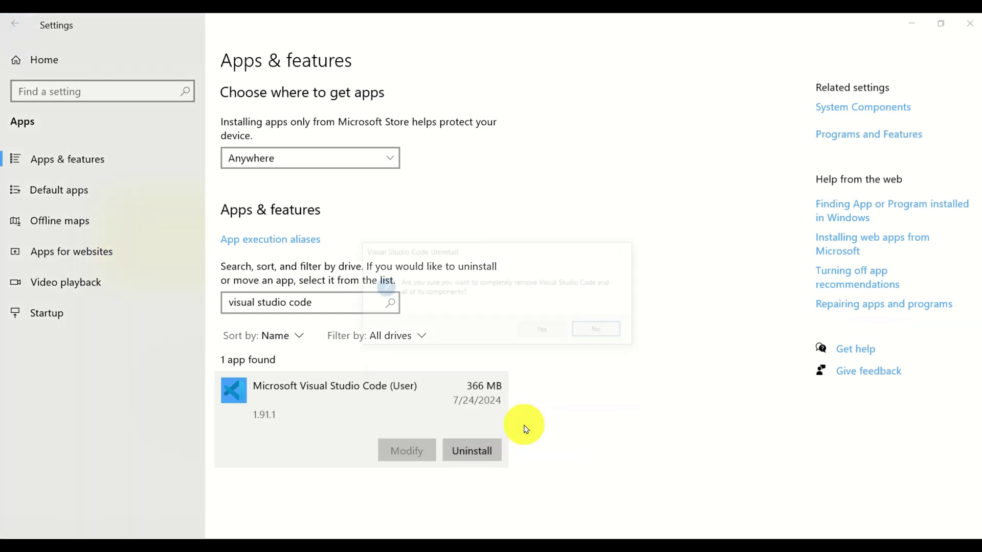
pyautogui.click(542, 329)
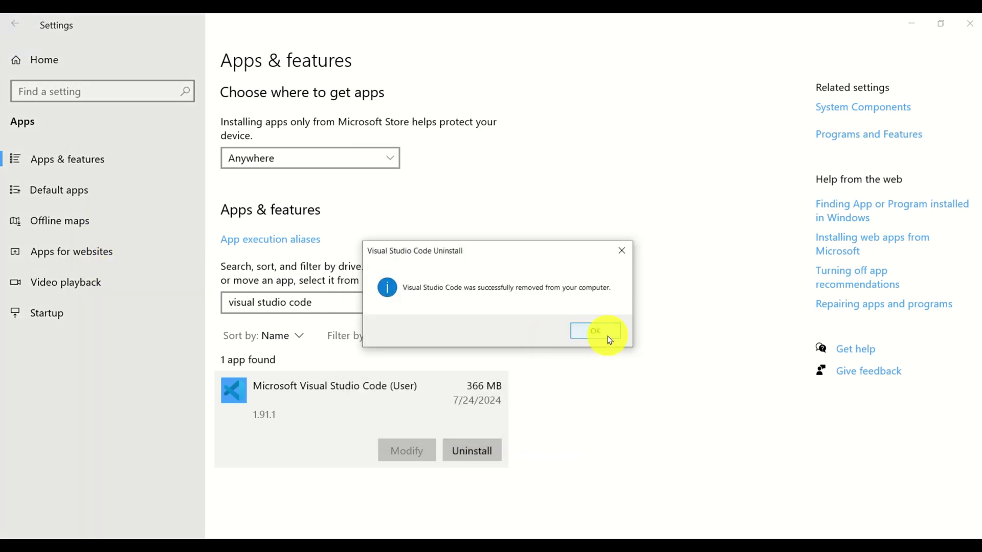
pyautogui.click(608, 338)
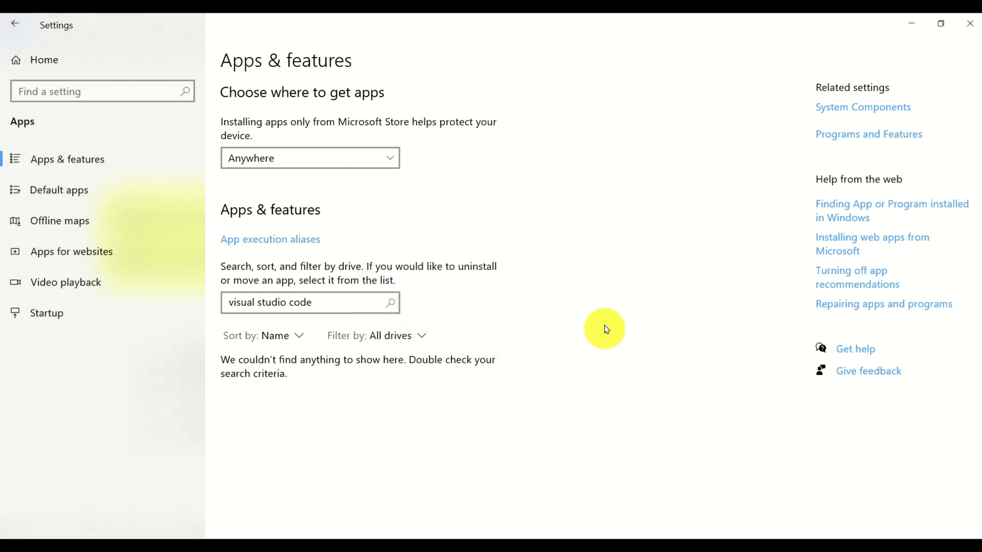
# - Review the %APPDATA%\Code and %USERPROFILE%\.vscode paths in Word, select %APPDATA%\Code, and switch to File Explorer
pyautogui.click(914, 24)
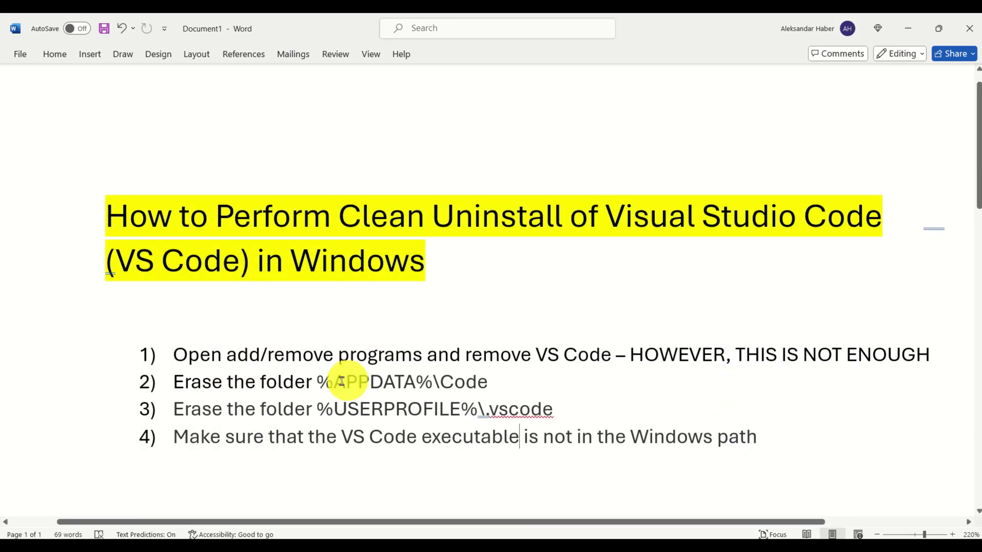
pyautogui.moveTo(315, 382); pyautogui.dragTo(488, 384)
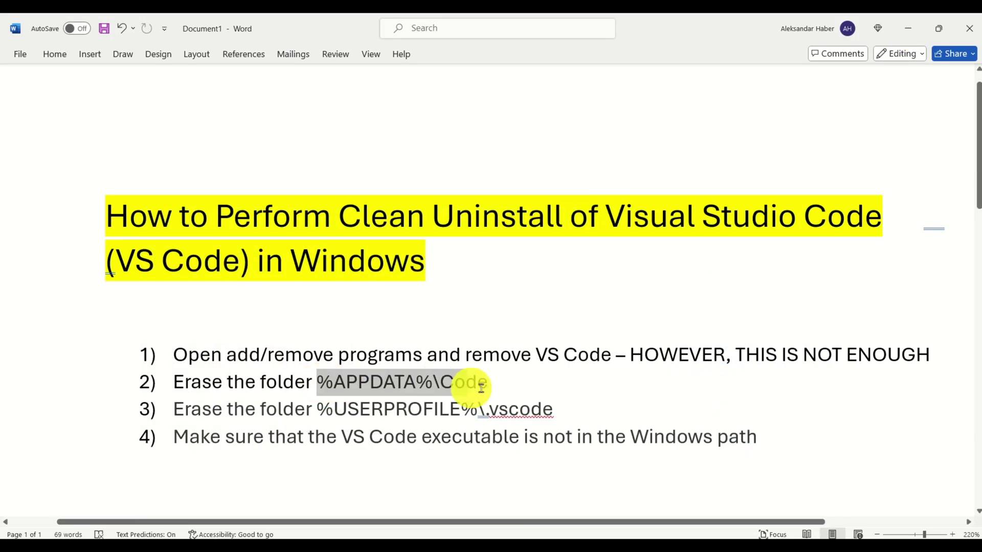
pyautogui.click(324, 409)
pyautogui.moveTo(317, 409); pyautogui.dragTo(552, 411)
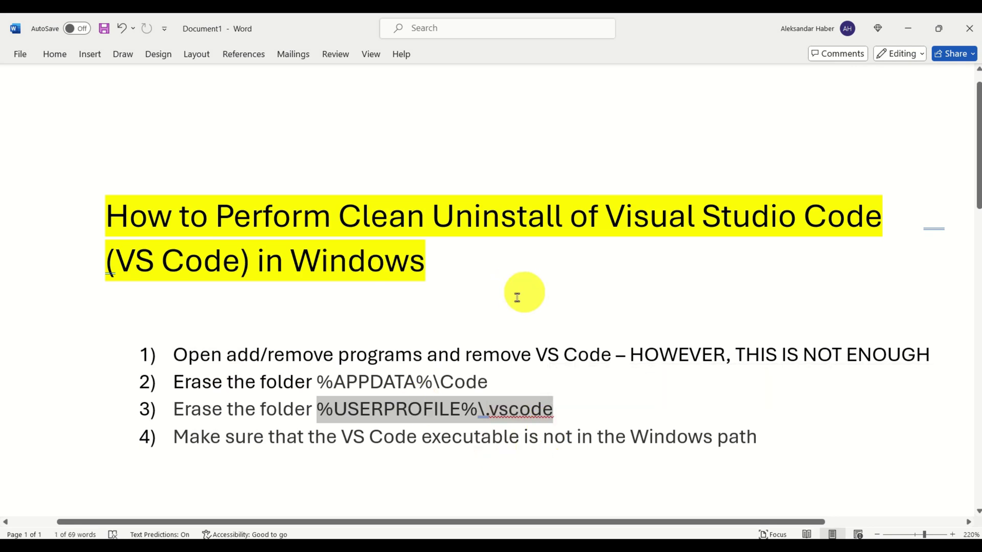
pyautogui.click(455, 216)
pyautogui.moveTo(316, 381); pyautogui.dragTo(487, 387)
pyautogui.hotkey('ctrl', 'c')
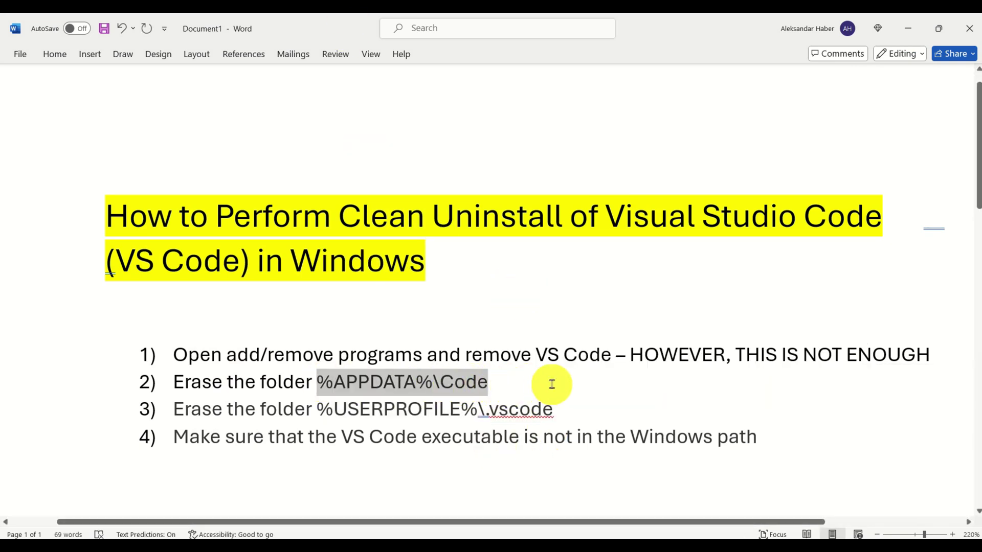
pyautogui.hotkey('alt', 'Tab')
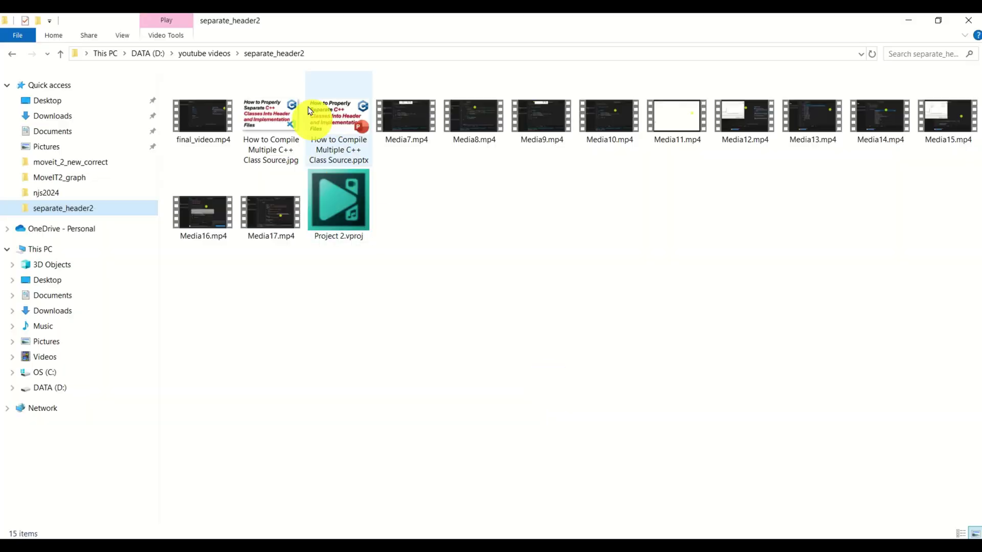
# - Go to %APPDATA%\Code, delete the Code folder from Roaming, then select %USERPROFILE%\.vscode in Word
pyautogui.click(340, 54)
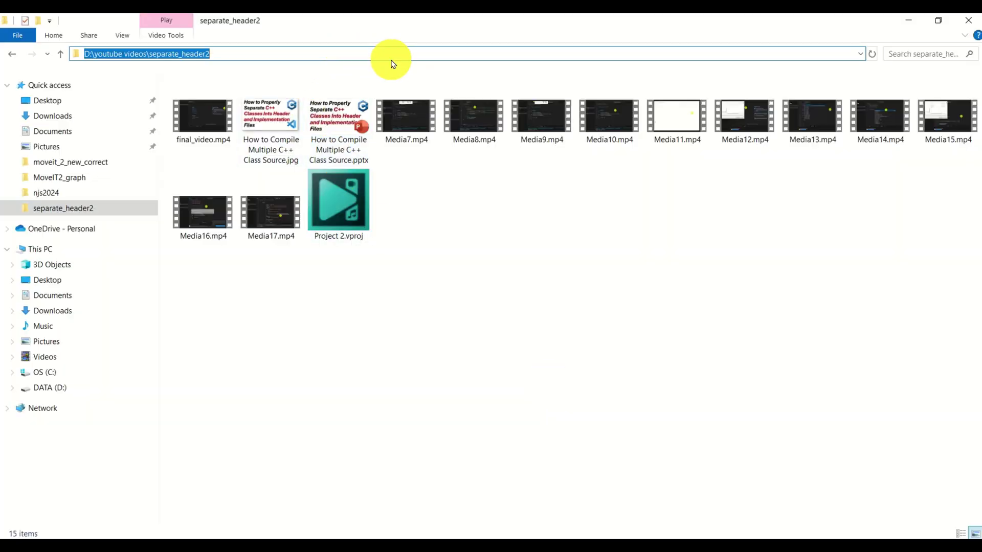
pyautogui.hotkey('ctrl', 'v')
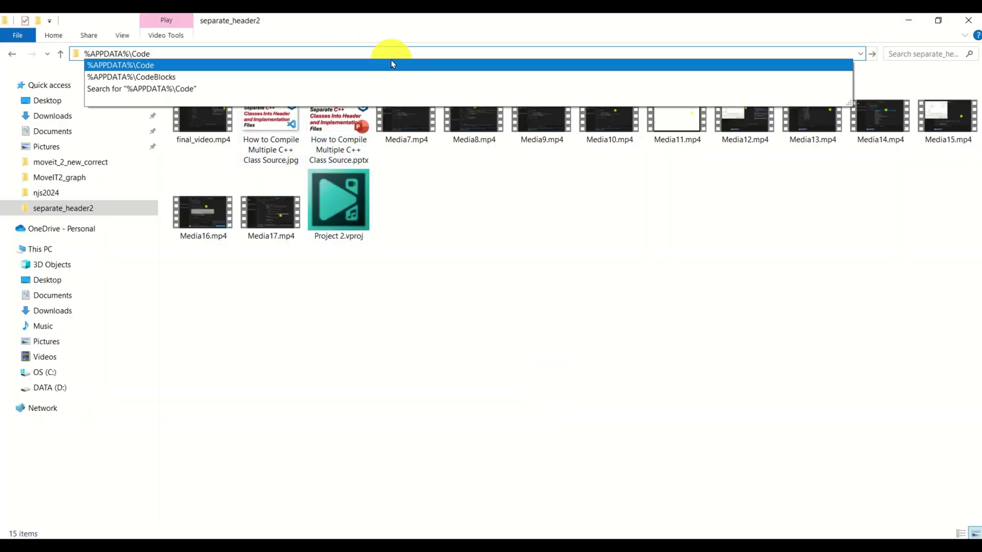
pyautogui.press('Return')
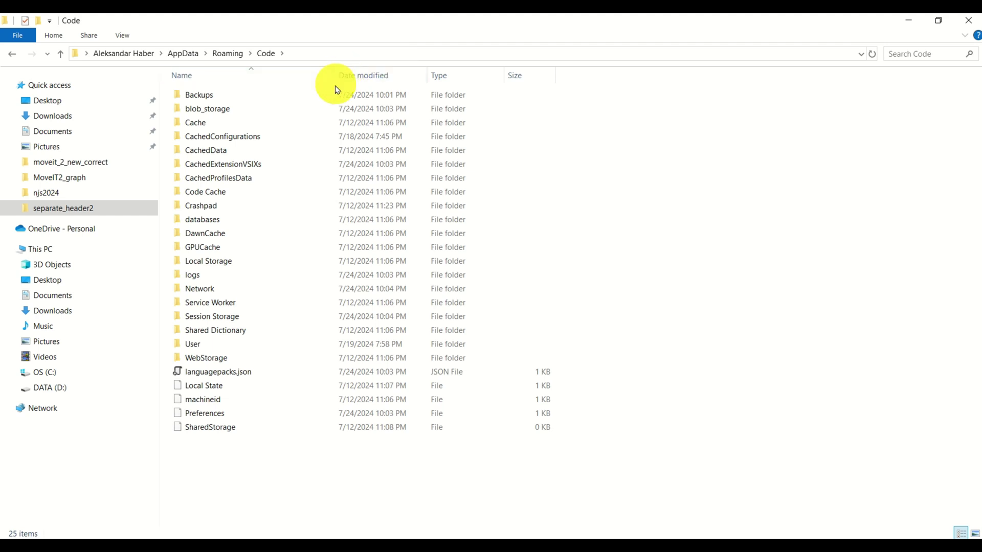
pyautogui.click(228, 54)
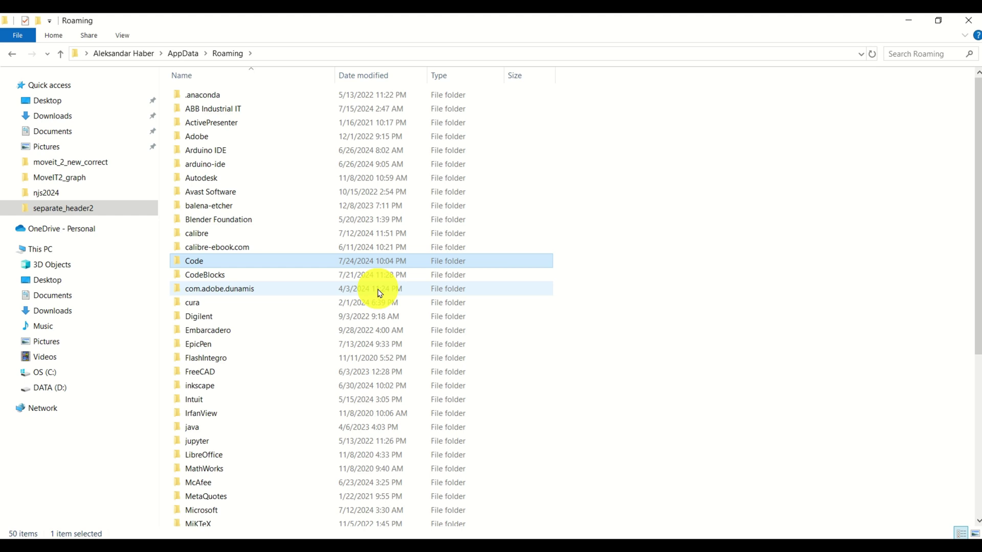
pyautogui.press('Delete')
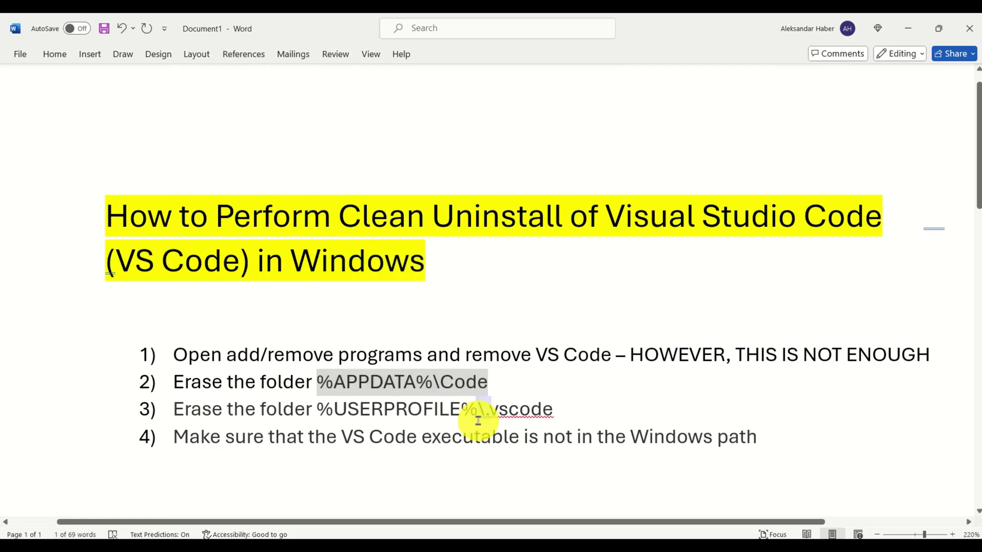
pyautogui.click(479, 411)
pyautogui.moveTo(565, 411); pyautogui.dragTo(316, 410)
pyautogui.hotkey('ctrl', 'c')
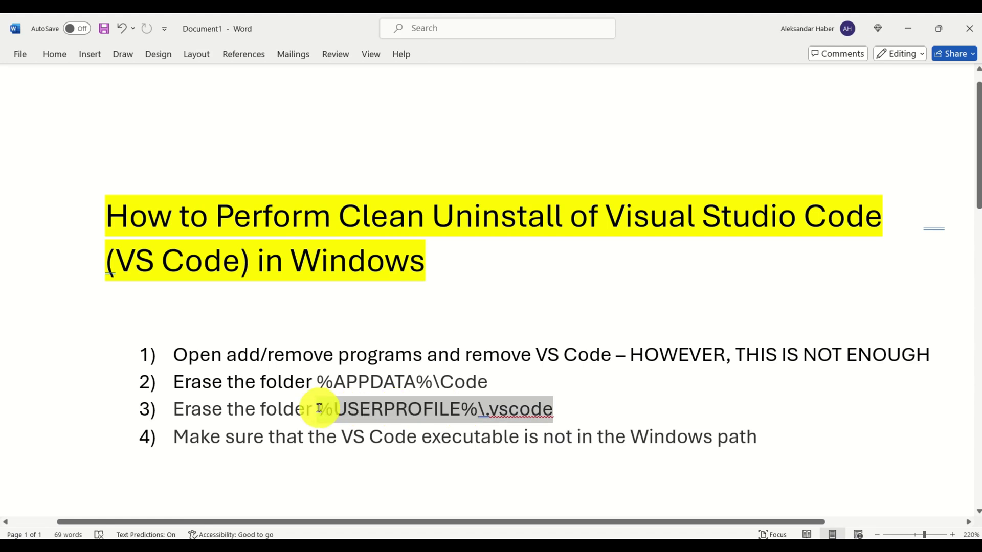
# - Go to %USERPROFILE%\.vscode and delete the .vscode folder from the user profile folder
pyautogui.hotkey('alt', 'Tab')
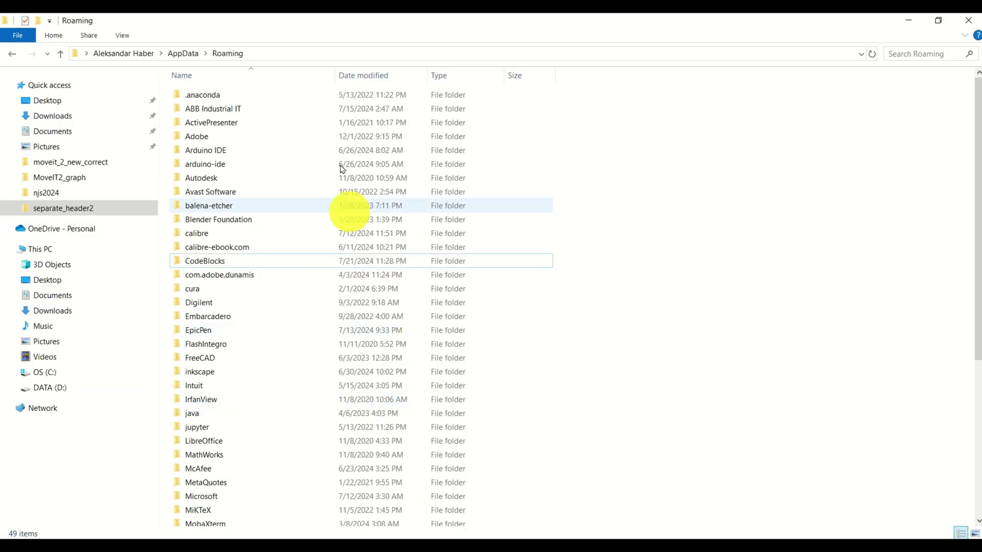
pyautogui.click(308, 54)
pyautogui.hotkey('ctrl', 'v')
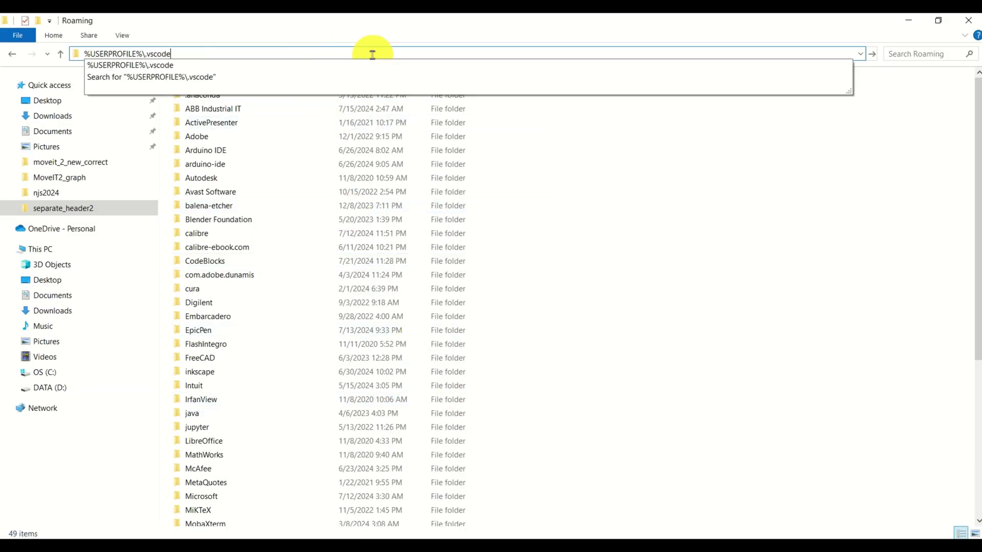
pyautogui.press('Return')
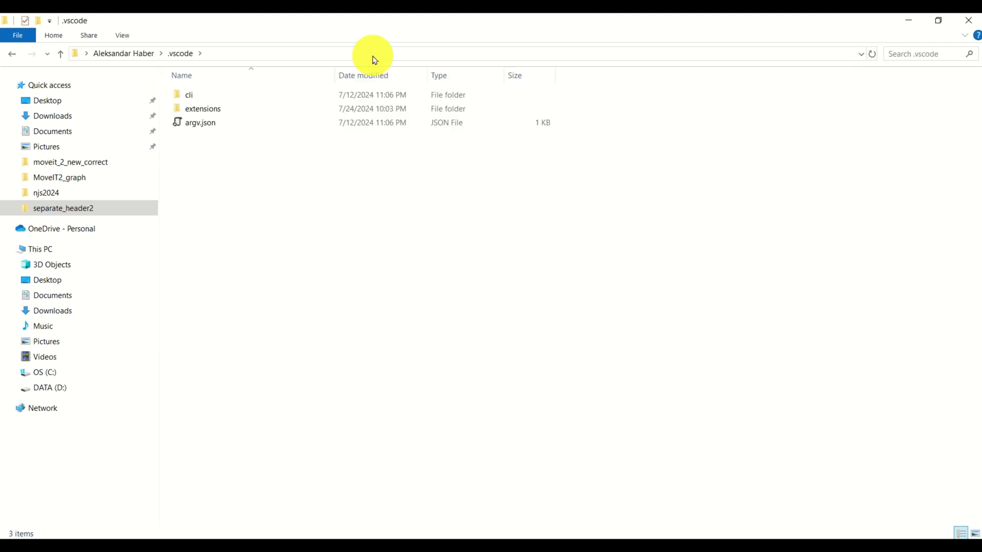
pyautogui.click(138, 56)
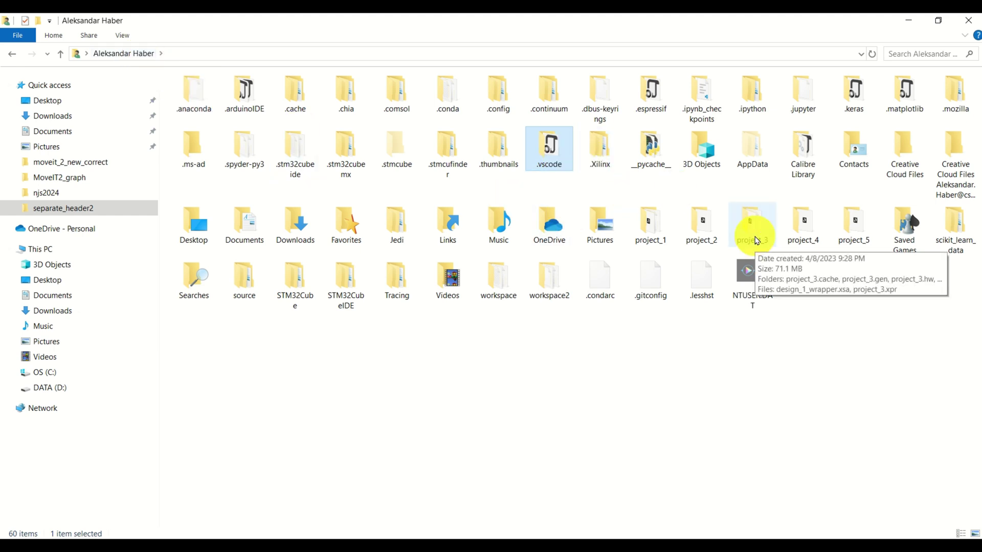
pyautogui.press('Delete')
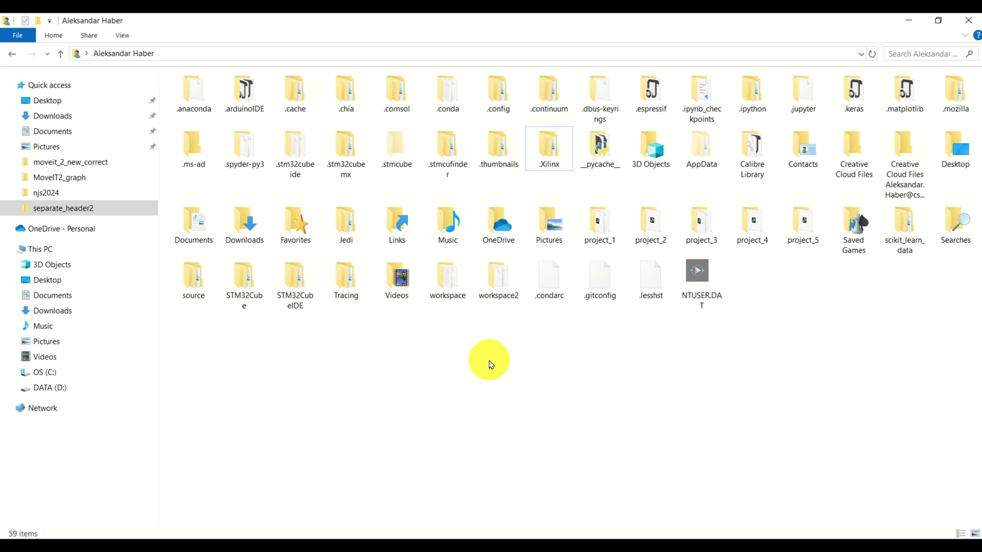
pyautogui.press('super')
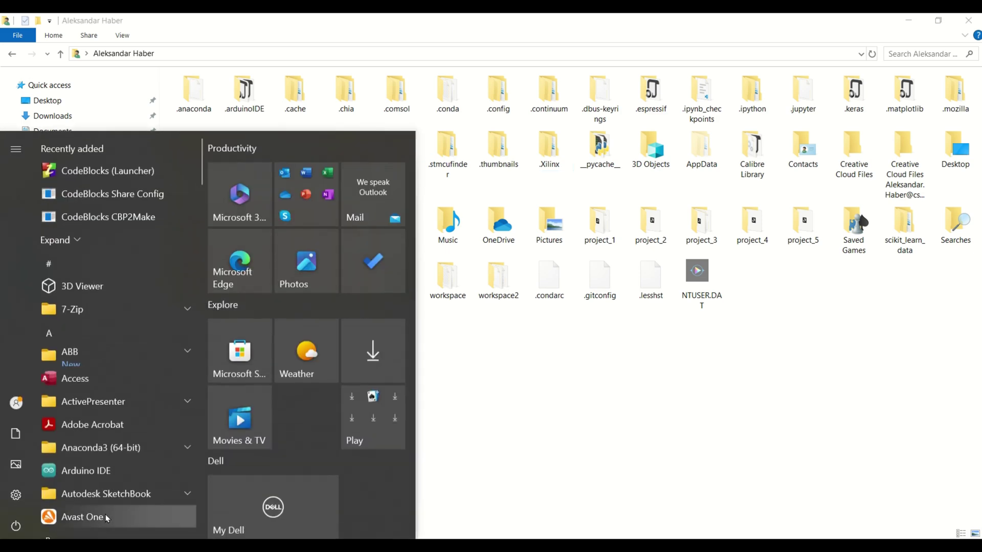
pyautogui.write('env')
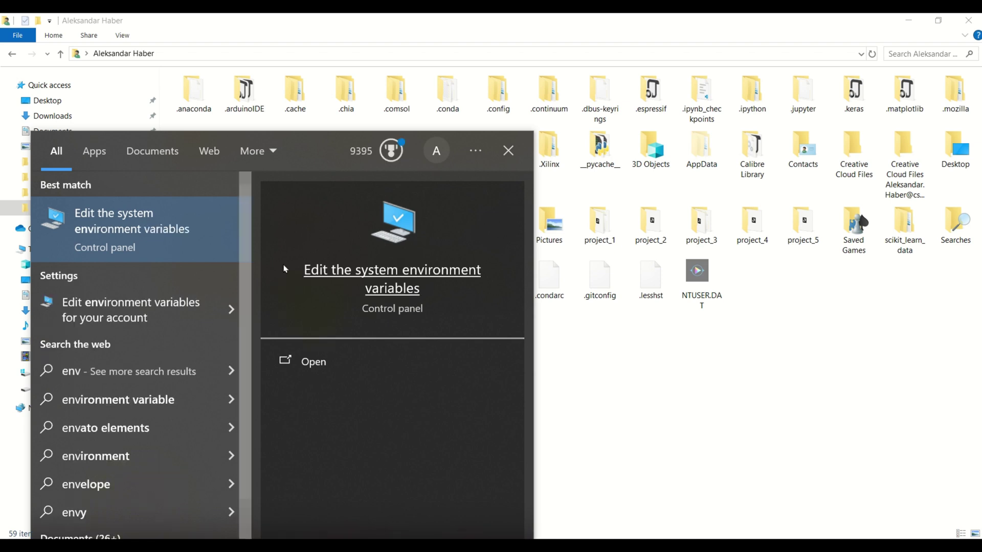
pyautogui.click(151, 209)
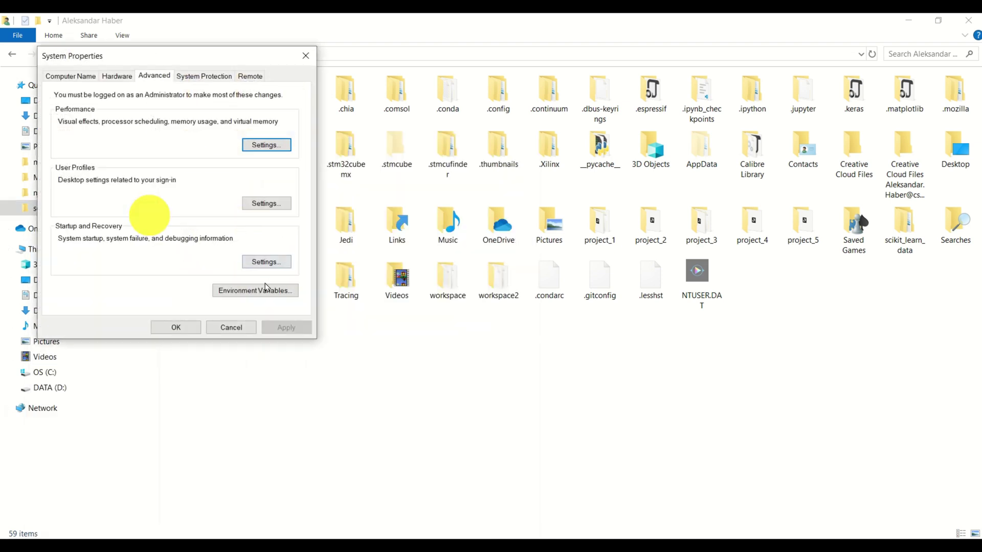
pyautogui.click(266, 290)
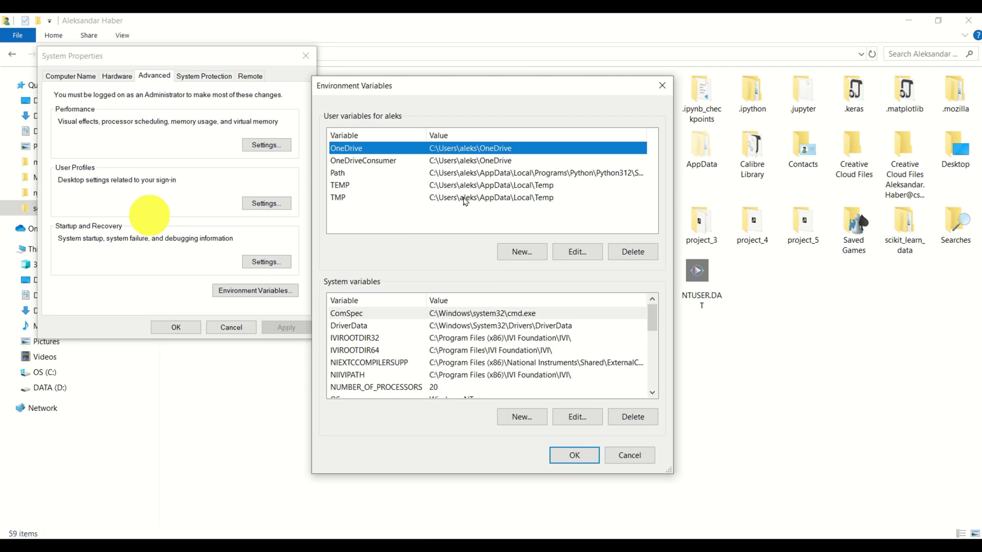
pyautogui.click(465, 173)
pyautogui.click(575, 252)
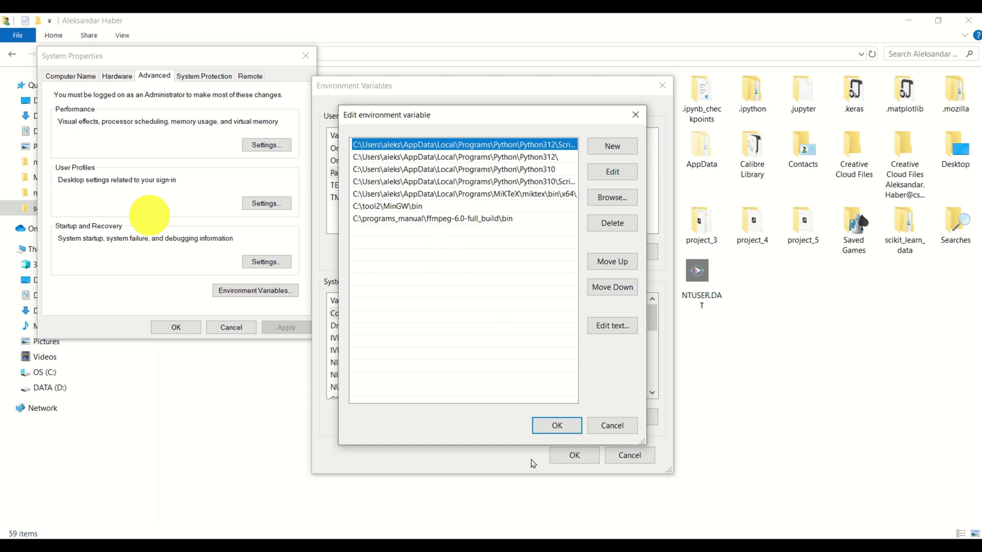
pyautogui.click(556, 430)
pyautogui.click(564, 455)
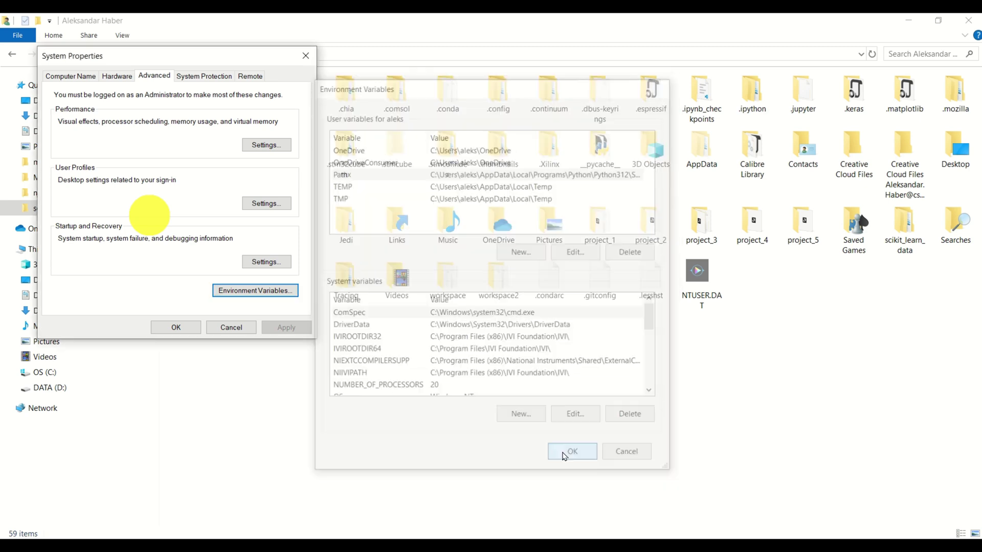
pyautogui.click(185, 329)
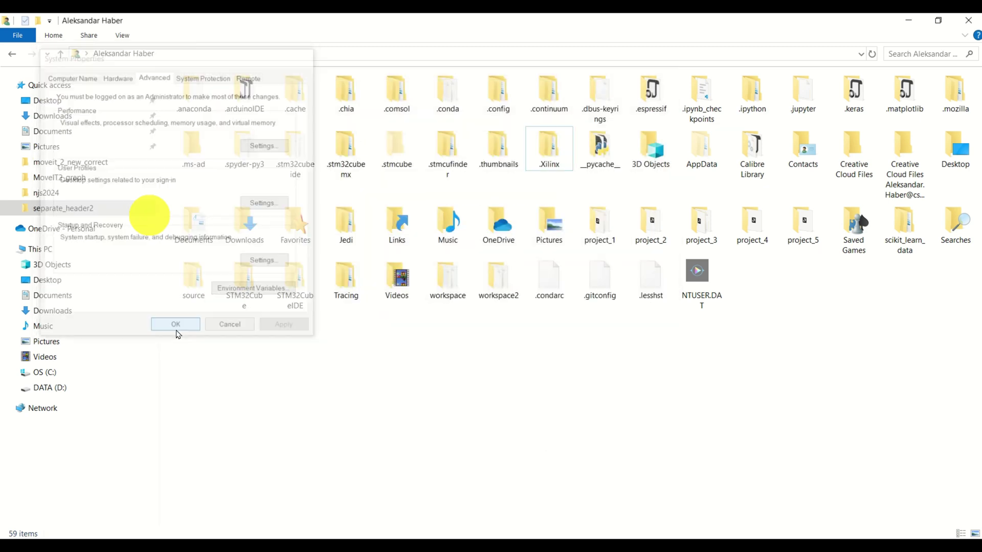